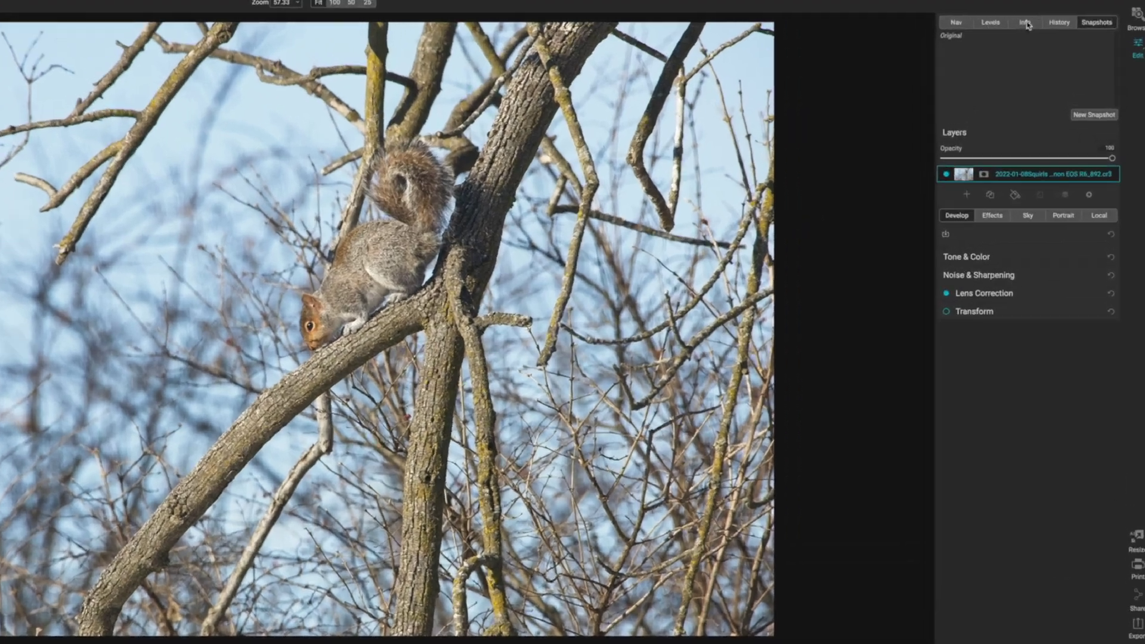
# - Show the squirrel photo's camera details (Canon EOS R6, 600 mm, ISO 800, 1/500, f/11) in Info
pyautogui.click(1044, 23)
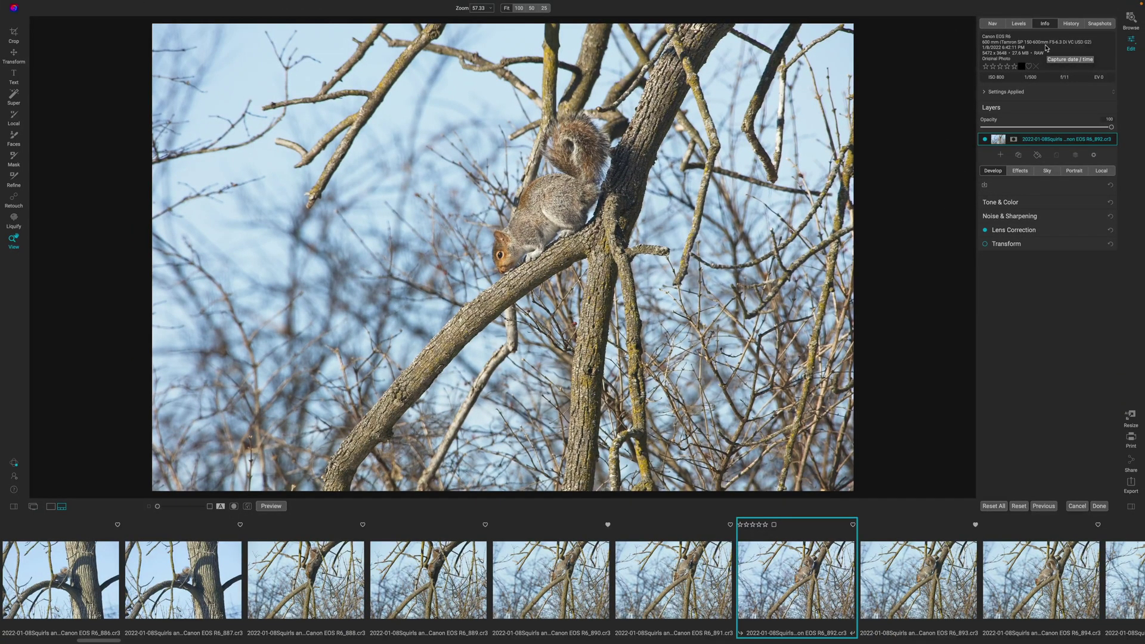
pyautogui.click(503, 244)
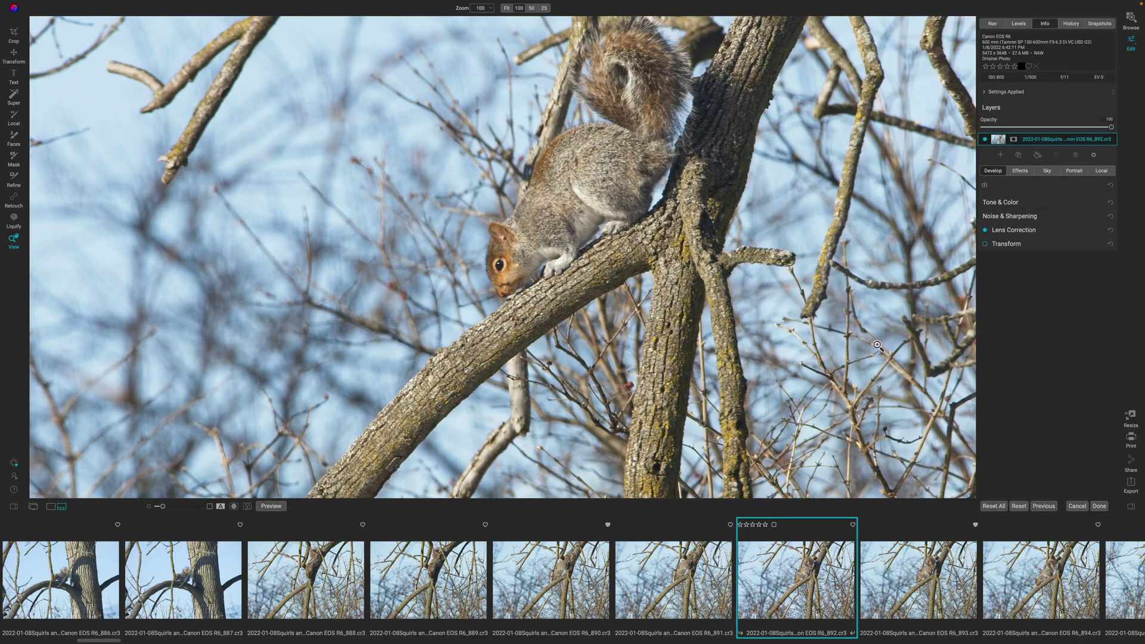
pyautogui.click(619, 237)
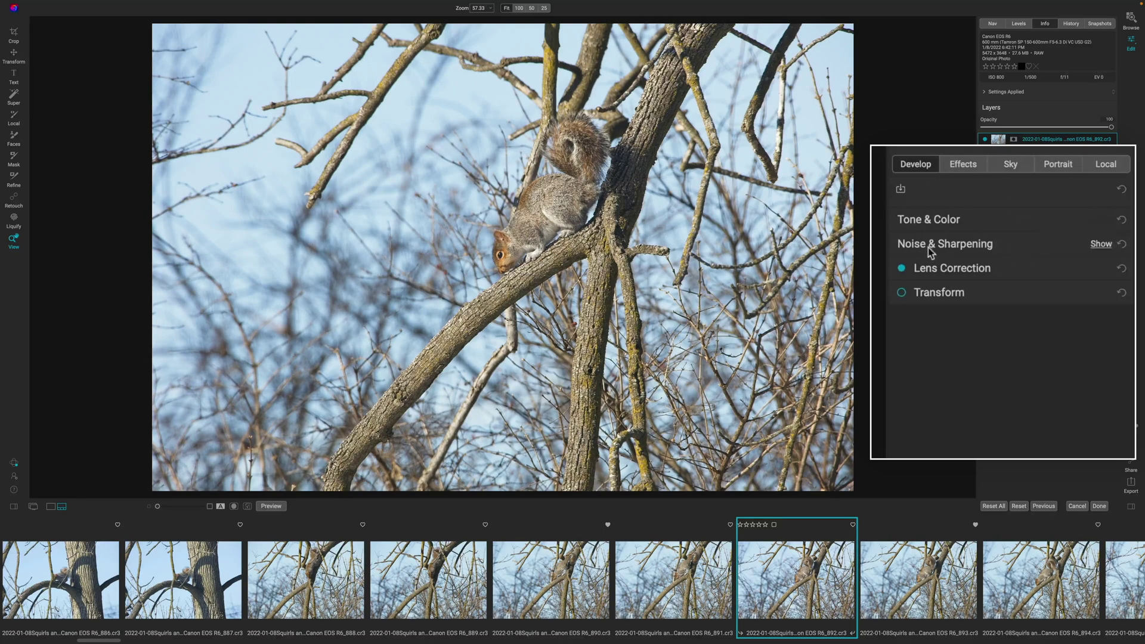
# - Expand Noise & Sharpening and switch to Tack Sharp AI with Deblur and Micro Sharpening at 100
pyautogui.click(1040, 250)
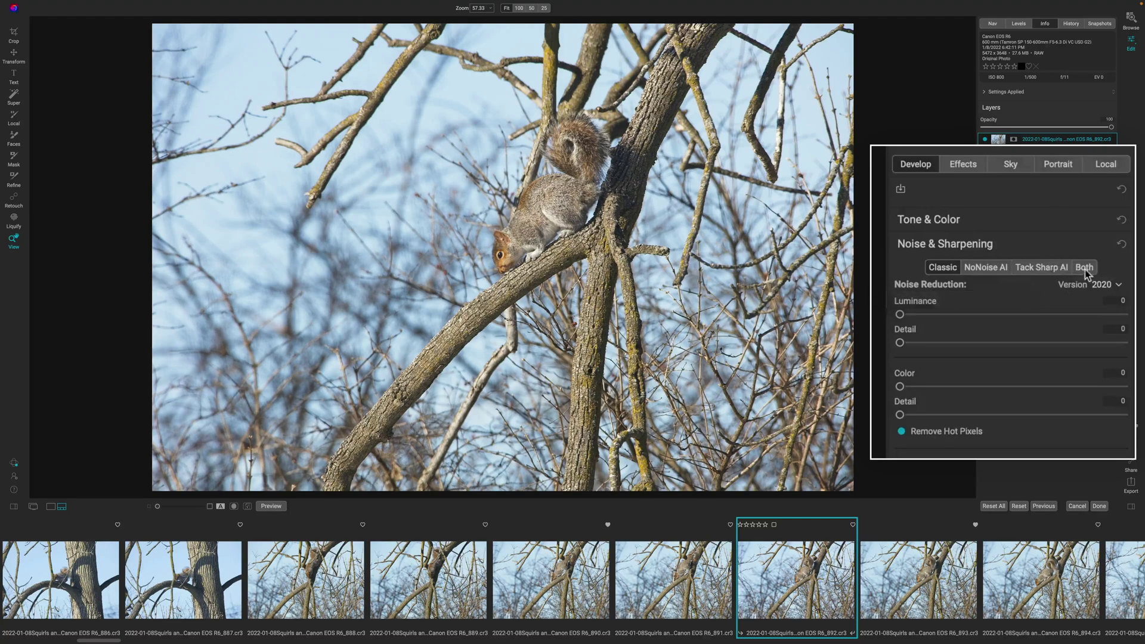
pyautogui.click(1041, 268)
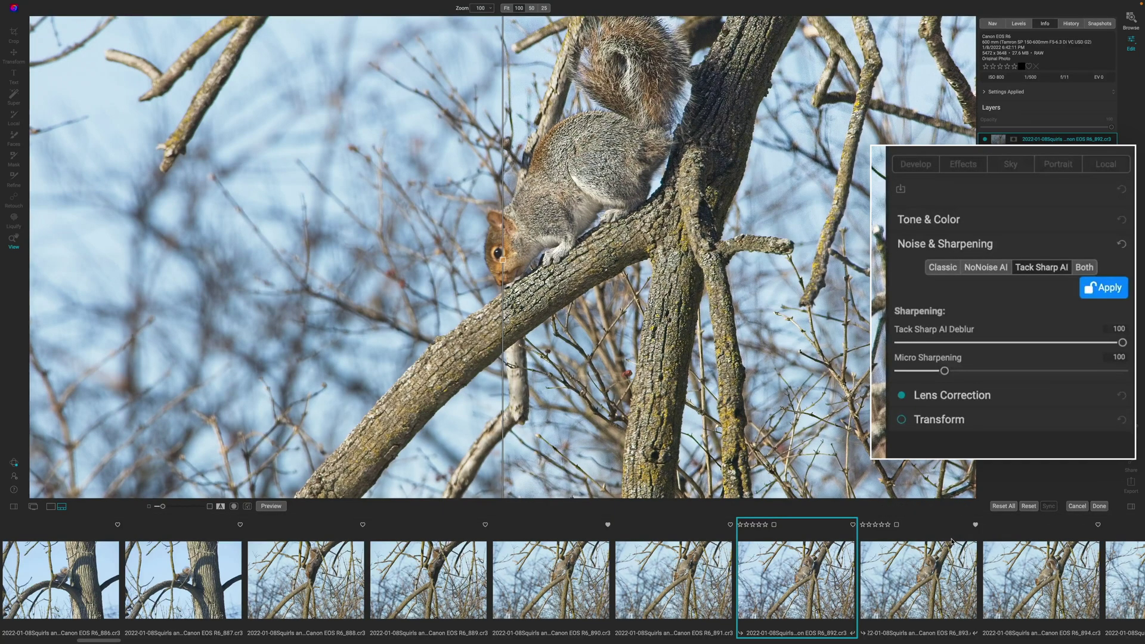
# - Hide the filmstrip and sweep the before/after split line back and forth across the squirrel
pyautogui.click(52, 507)
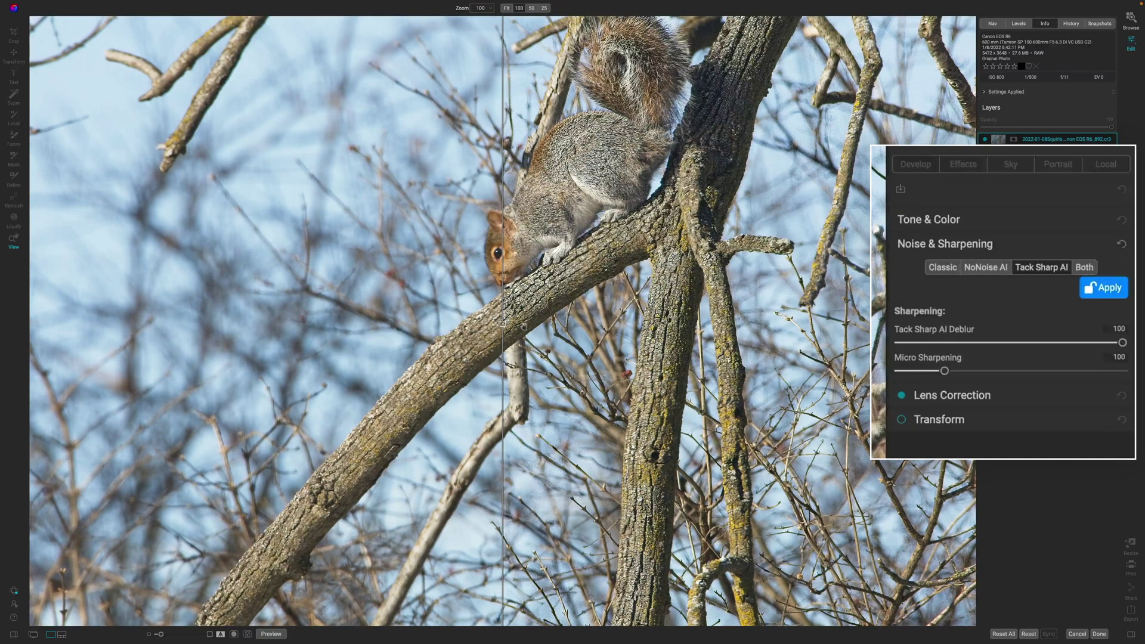
pyautogui.moveTo(502, 325); pyautogui.dragTo(481, 324)
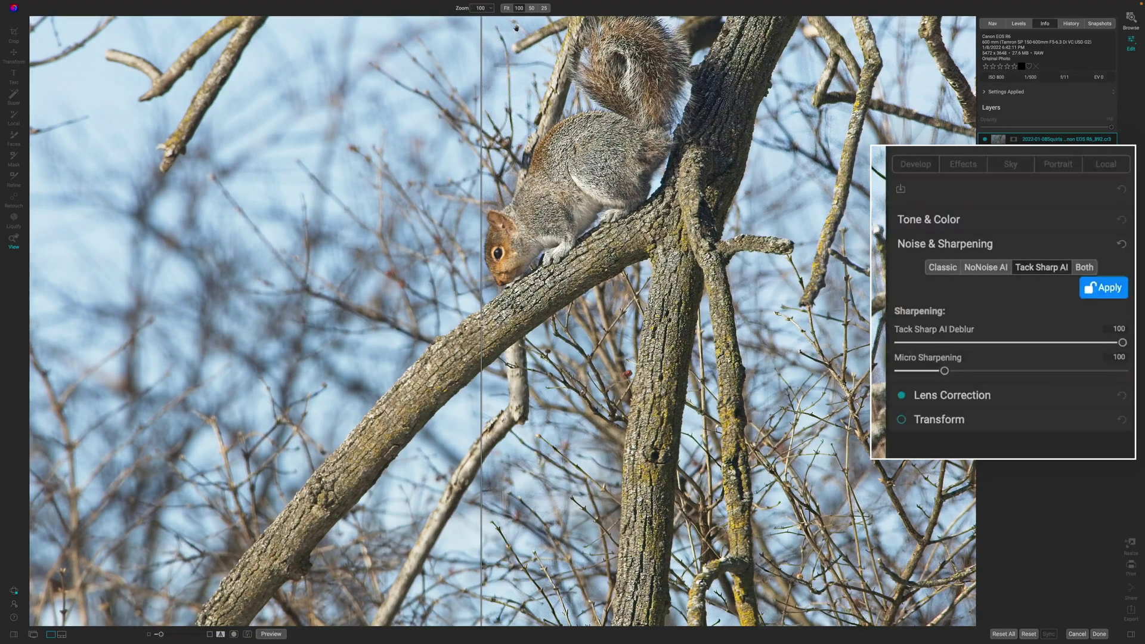
pyautogui.moveTo(482, 324); pyautogui.dragTo(458, 324)
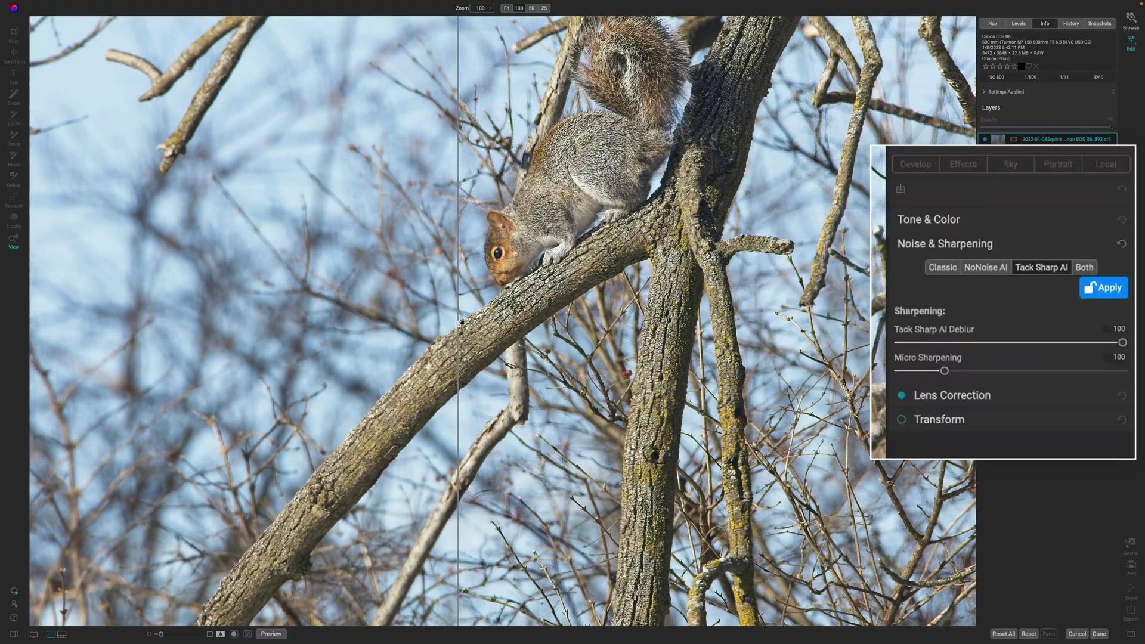
pyautogui.moveTo(454, 325); pyautogui.dragTo(536, 325)
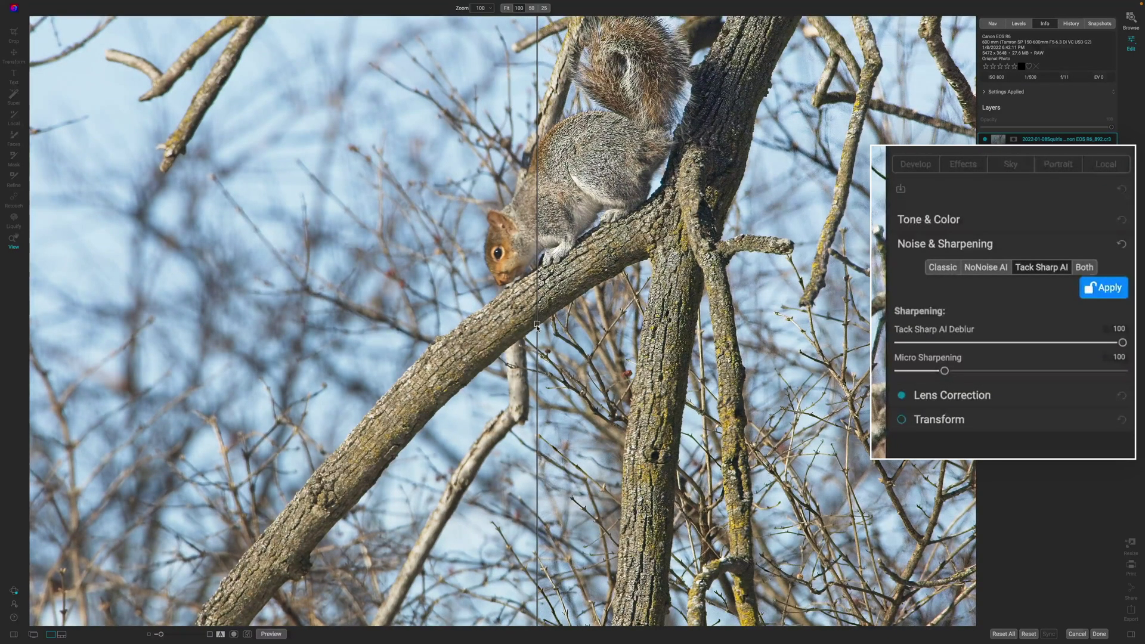
pyautogui.moveTo(537, 325); pyautogui.dragTo(470, 330)
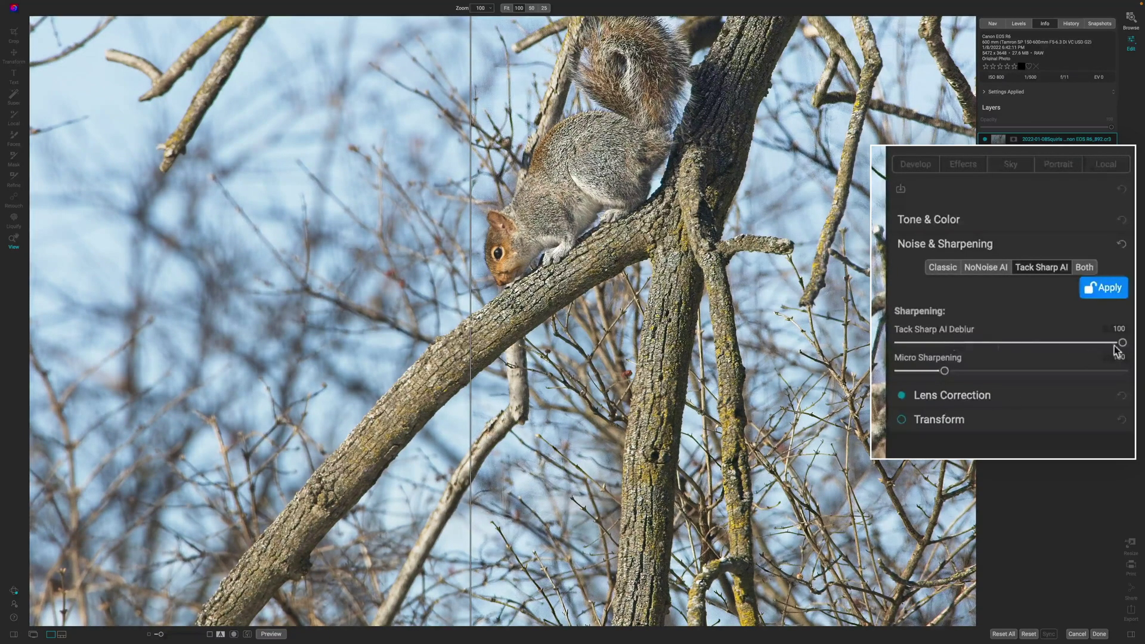
# - Lower the Tack Sharp AI Deblur to 46, nudge the split line, and zoom out
pyautogui.moveTo(1122, 345); pyautogui.dragTo(1002, 345)
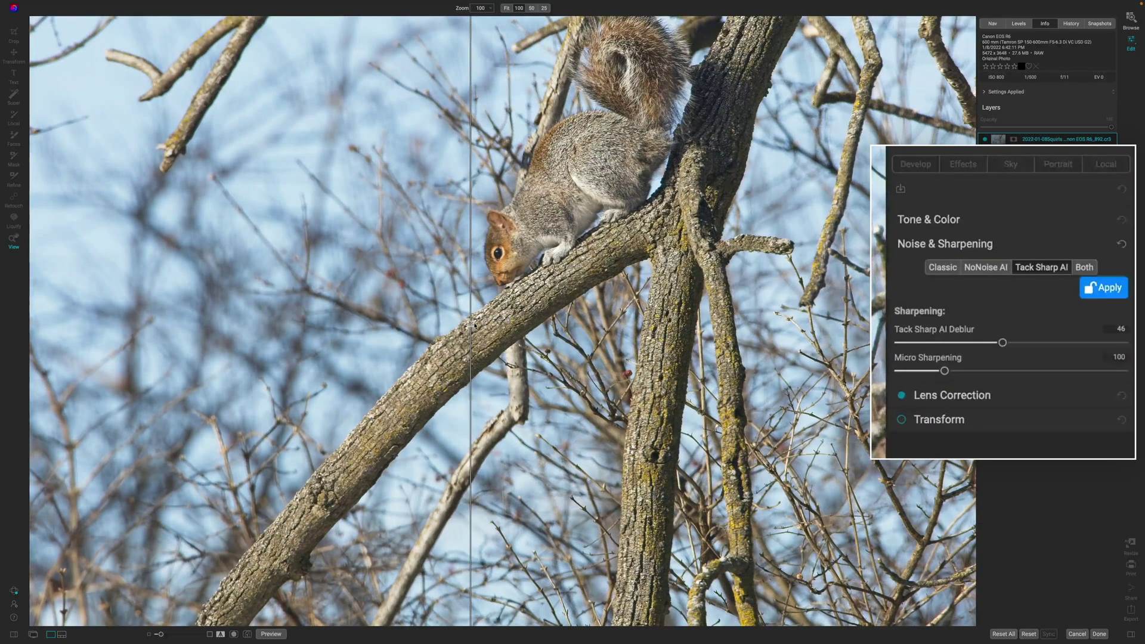
pyautogui.moveTo(474, 325)
pyautogui.mouseDown()
pyautogui.moveTo(531, 323)
pyautogui.moveTo(480, 325)
pyautogui.mouseUp()
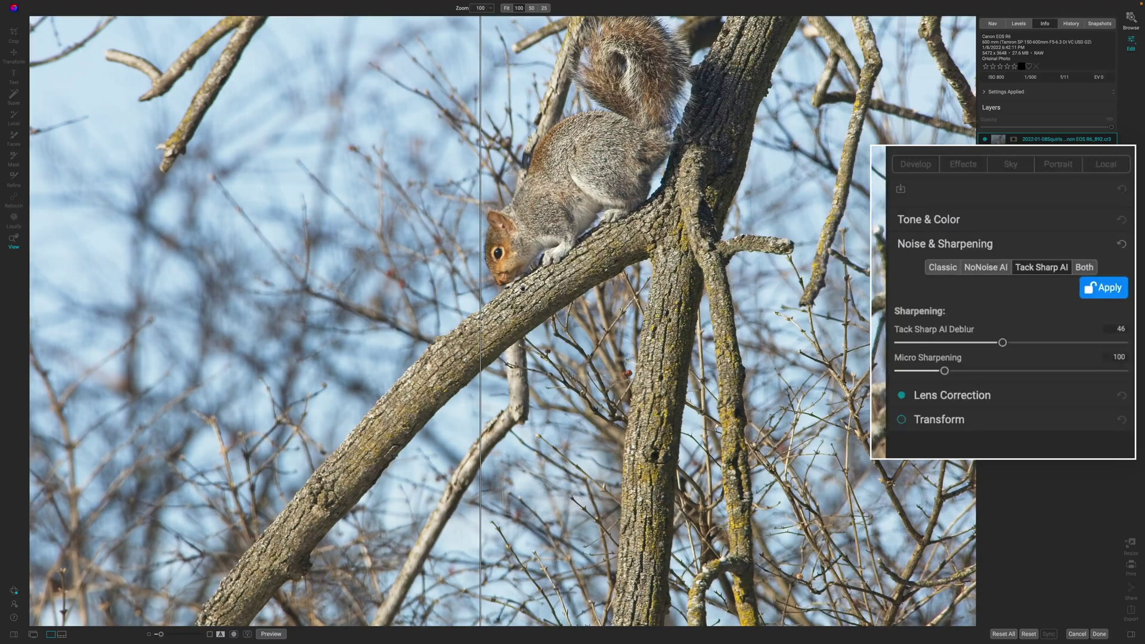
pyautogui.scroll(-3, 523, 288)
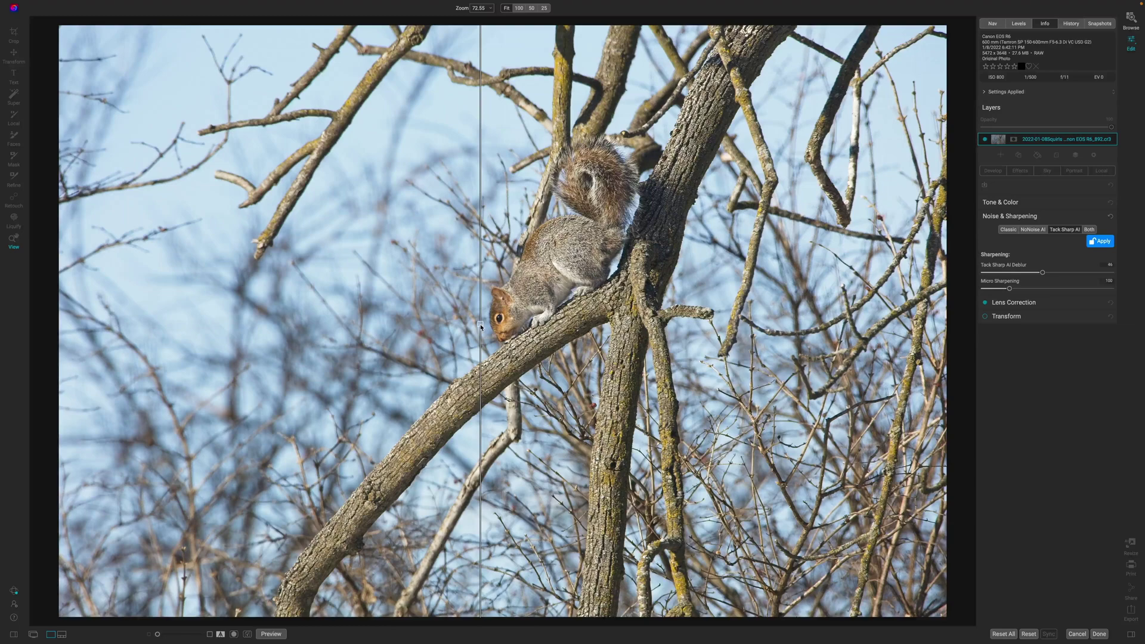
# - Zoom out with the Zoom slider and reposition the before/after split across the squirrel
pyautogui.moveTo(503, 331); pyautogui.dragTo(524, 325)
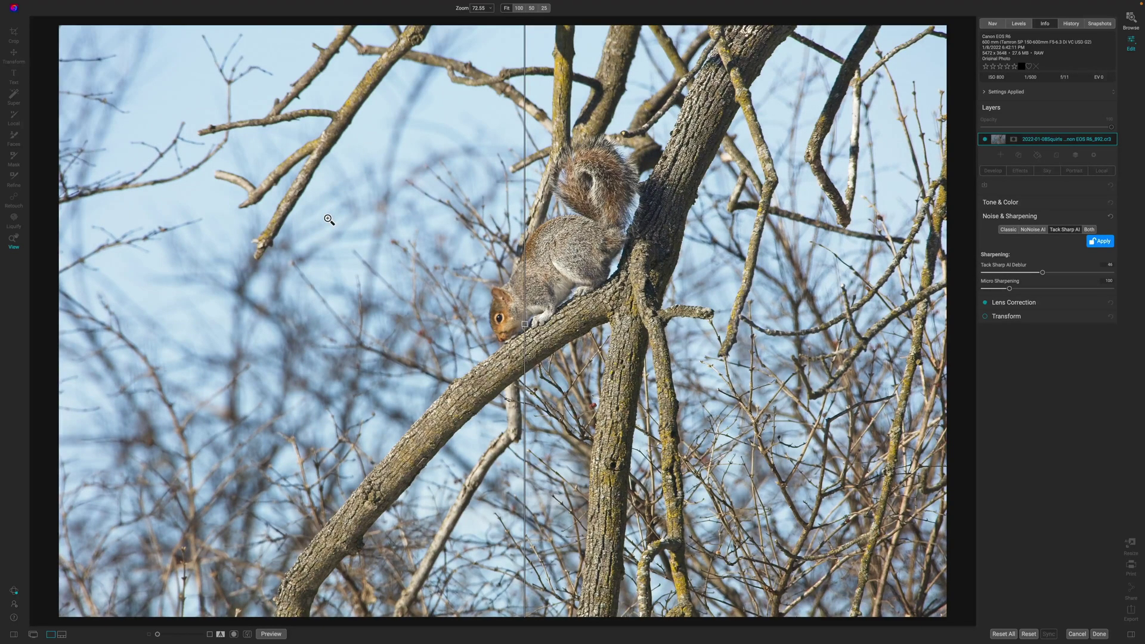
pyautogui.click(490, 8)
pyautogui.moveTo(465, 19); pyautogui.dragTo(461, 19)
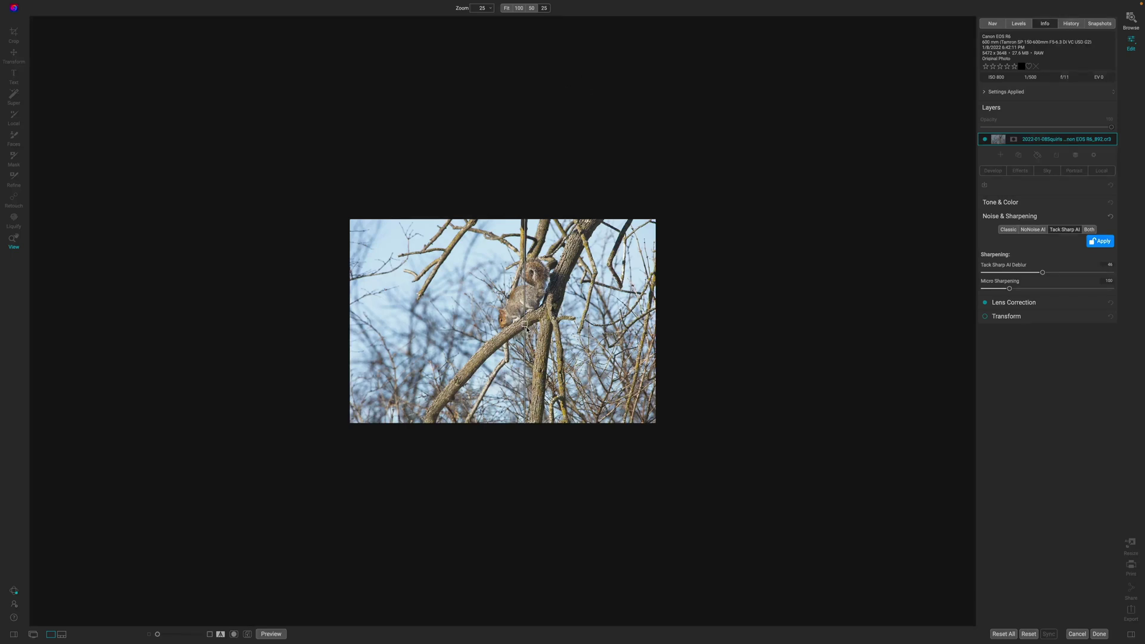
pyautogui.moveTo(524, 325); pyautogui.dragTo(488, 331)
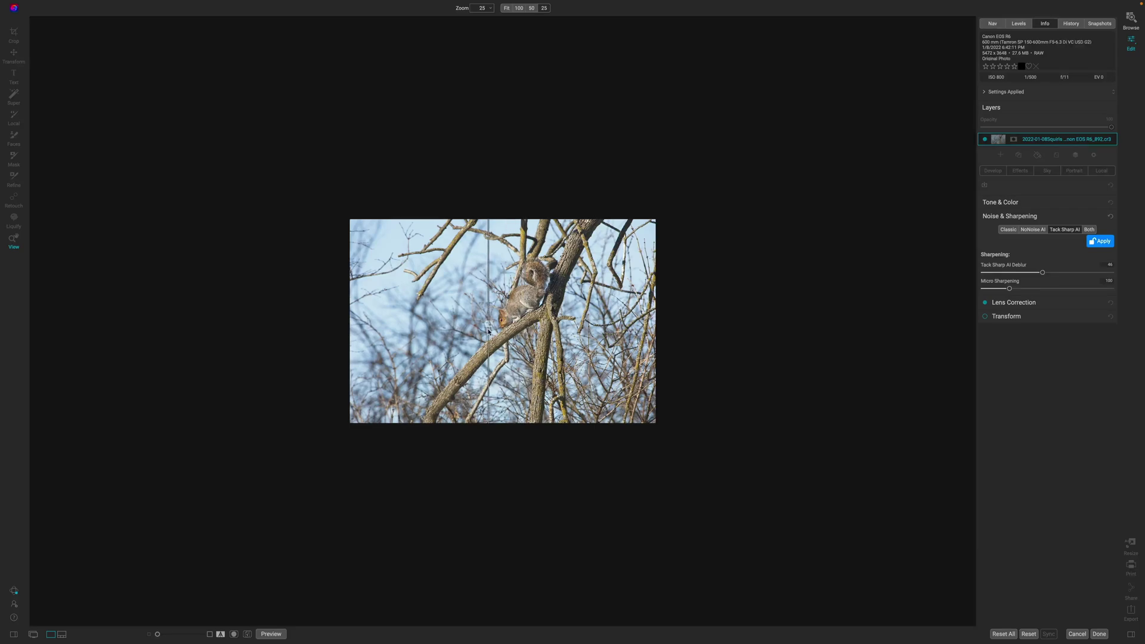
pyautogui.click(506, 8)
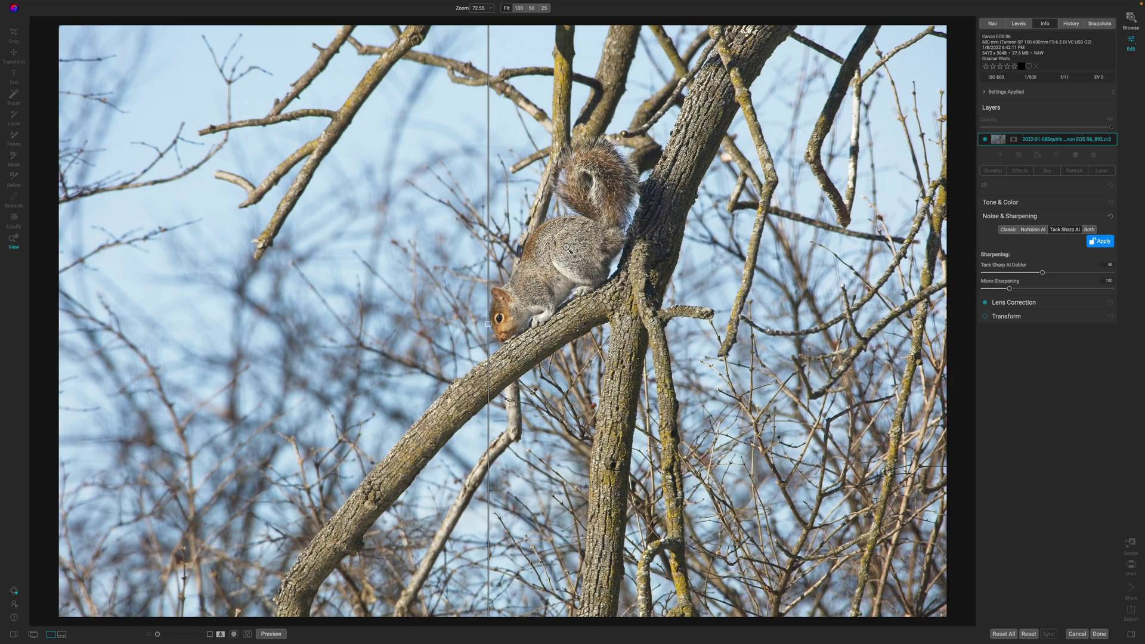
# - Move the before/after split across the fitted squirrel photo to compare sharpened and original
pyautogui.moveTo(488, 324)
pyautogui.mouseDown()
pyautogui.moveTo(638, 322)
pyautogui.moveTo(454, 323)
pyautogui.moveTo(539, 323)
pyautogui.moveTo(487, 324)
pyautogui.mouseUp()
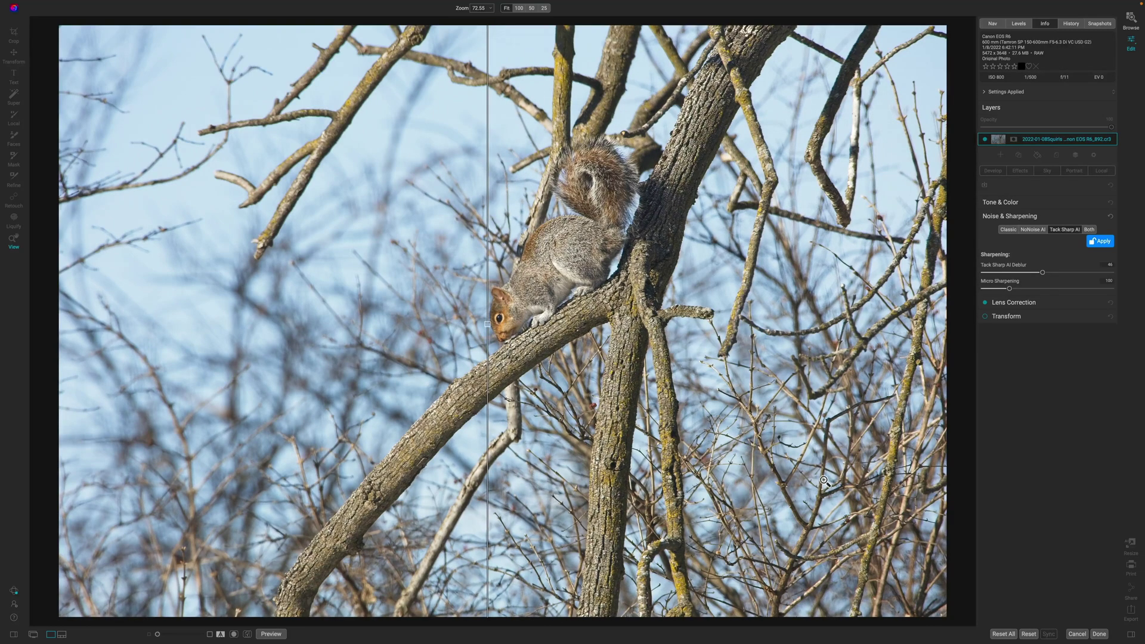
# - Apply Tack Sharp AI at Deblur 46 and Micro Sharpening 100 with Done
pyautogui.click(1103, 635)
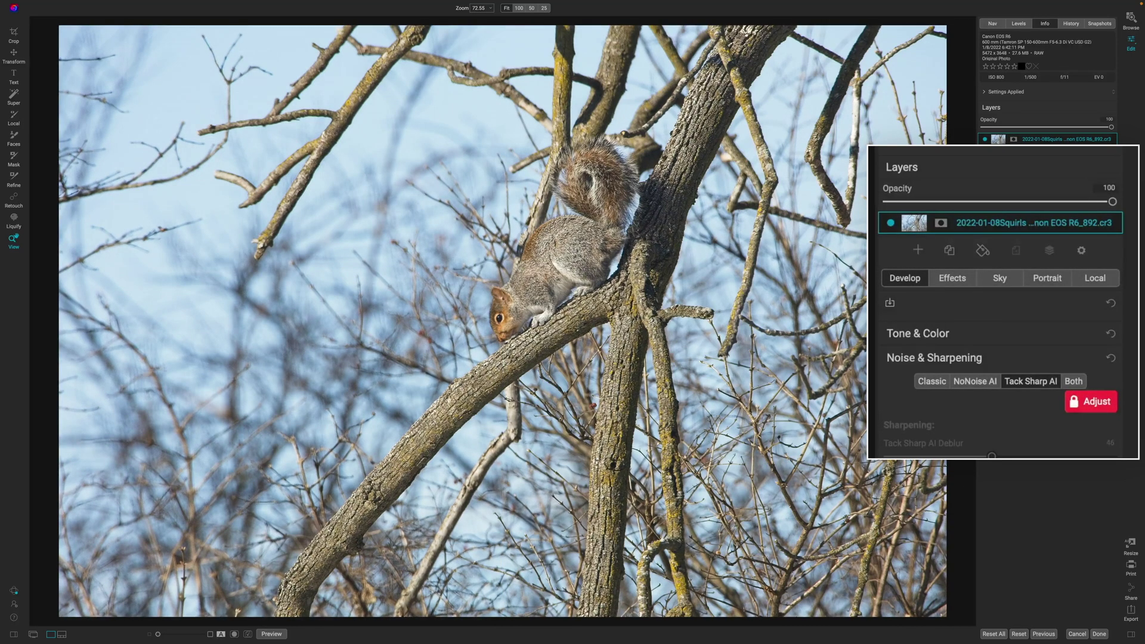
# - Duplicate the photo layer, select the No Tack Sharp copy, and add a mask to it
pyautogui.click(952, 253)
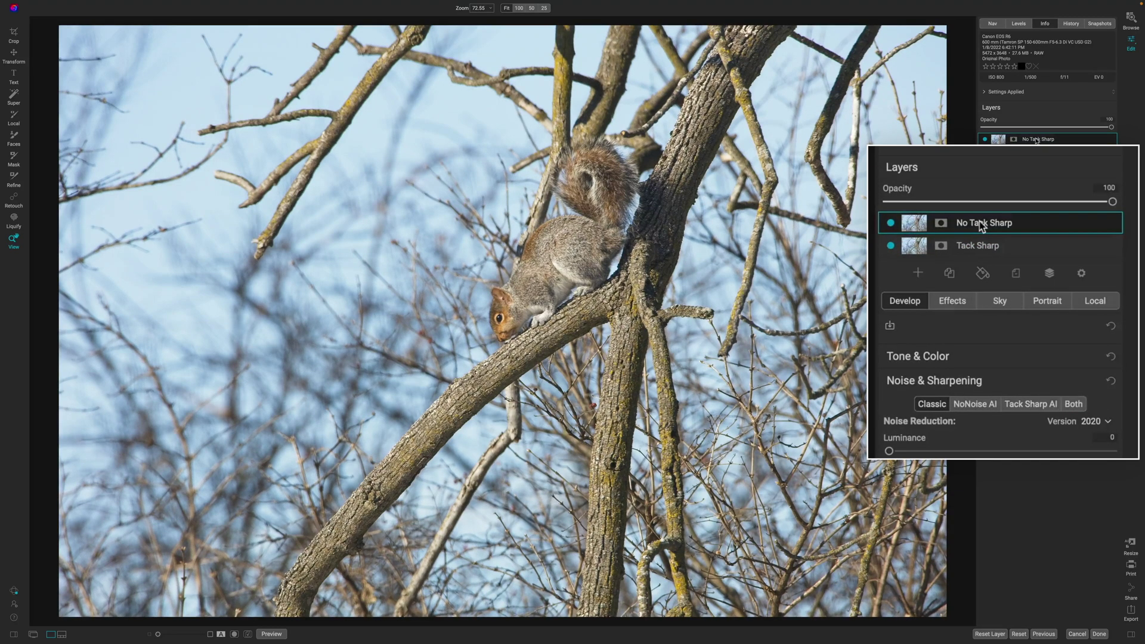
pyautogui.click(981, 224)
pyautogui.click(940, 224)
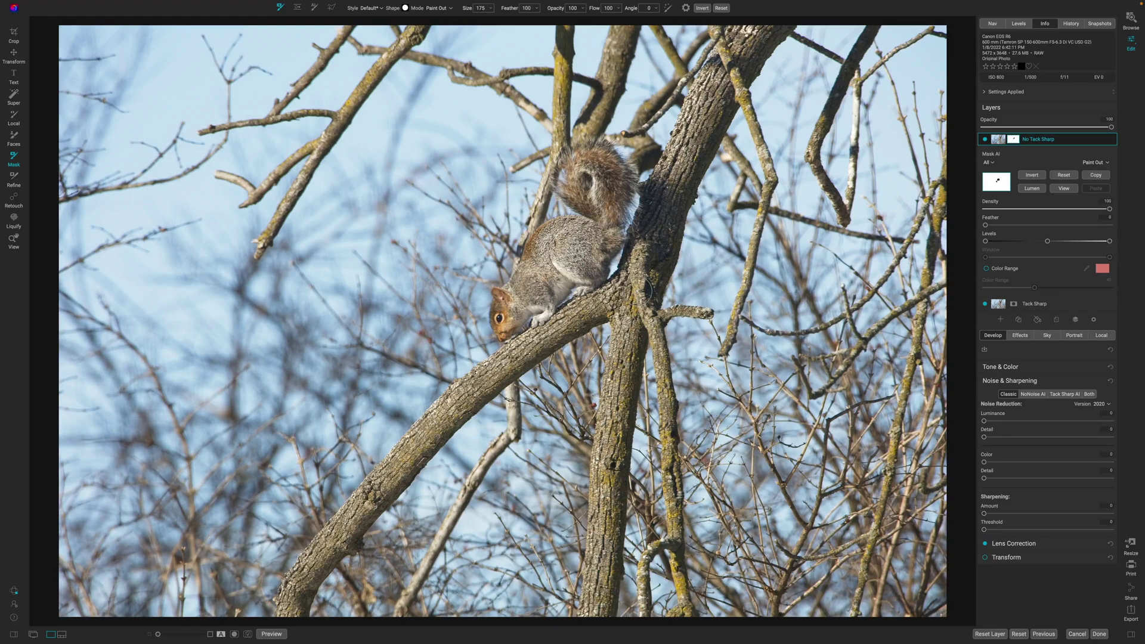
# - Show the No Tack Sharp layer's mask as a red overlay with Ctrl+M
pyautogui.hotkey('ctrl', 'm')
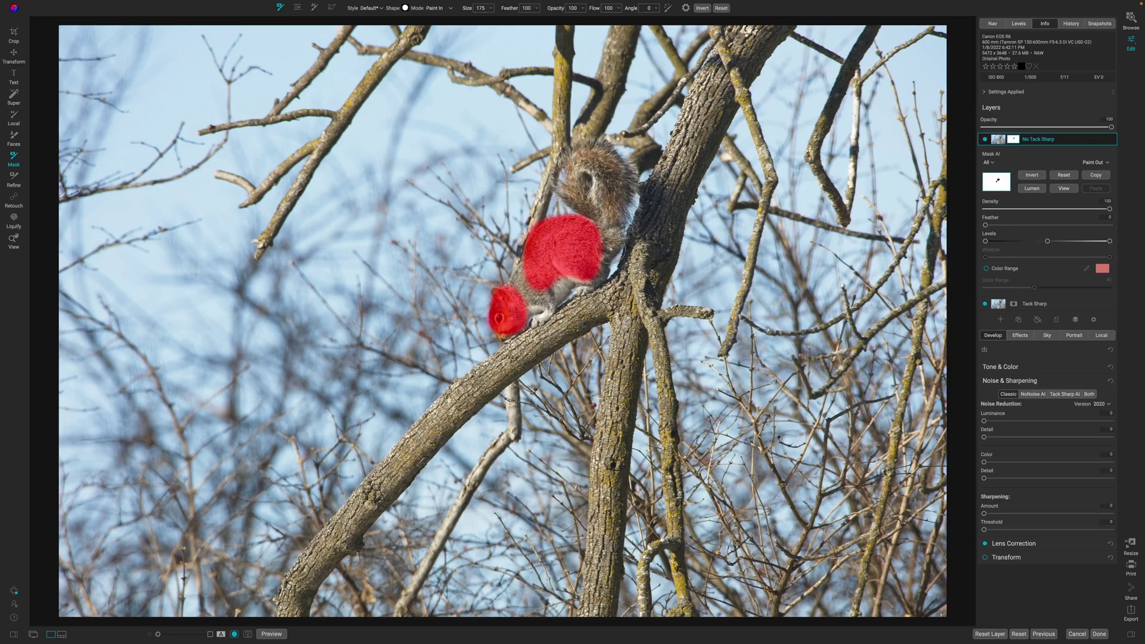
# - Switch to Paint In and brush the mask back over the squirrel's body, resizing the brush
pyautogui.press('x')
pyautogui.moveTo(586, 273); pyautogui.dragTo(591, 229)
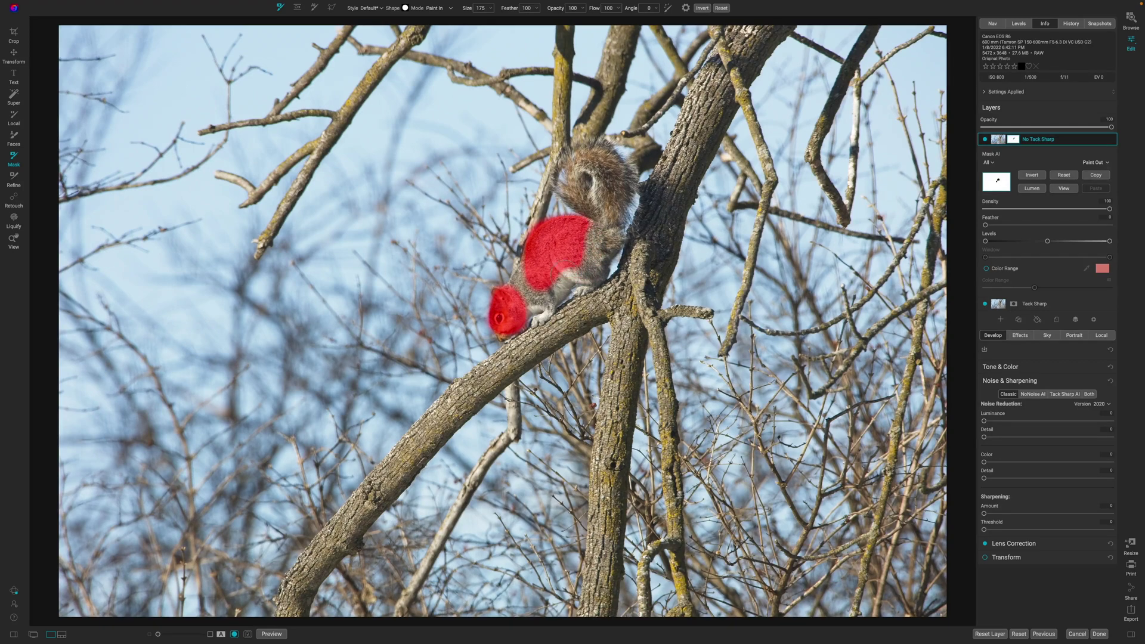
pyautogui.press(']')
pyautogui.moveTo(550, 269)
pyautogui.mouseDown()
pyautogui.moveTo(534, 239)
pyautogui.moveTo(546, 218)
pyautogui.moveTo(582, 229)
pyautogui.moveTo(570, 256)
pyautogui.moveTo(532, 268)
pyautogui.moveTo(535, 280)
pyautogui.mouseUp()
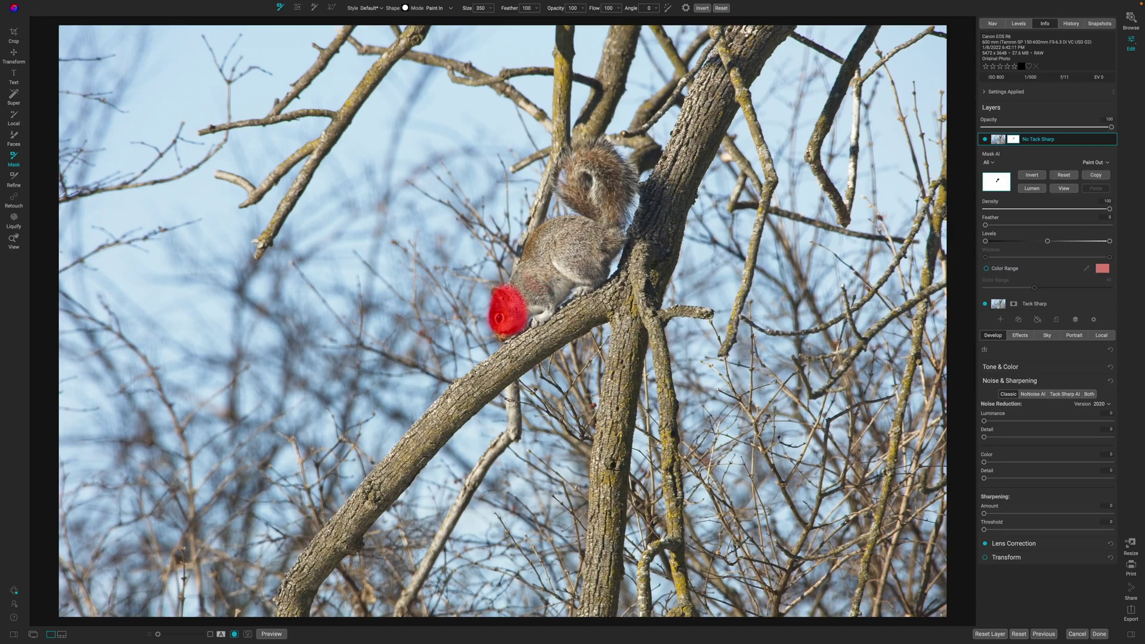
pyautogui.press('[')
pyautogui.press('[')
pyautogui.press('[')
# - With a smaller Paint Out brush, erase the mask just below the squirrel's head, then hide the red overlay
pyautogui.press('x')
pyautogui.press('[')
pyautogui.press('[')
pyautogui.press('[')
pyautogui.press('[')
pyautogui.press('[')
pyautogui.press('[')
pyautogui.press('[')
pyautogui.press('[')
pyautogui.moveTo(502, 336); pyautogui.dragTo(510, 335)
pyautogui.hotkey('ctrl', 'm')
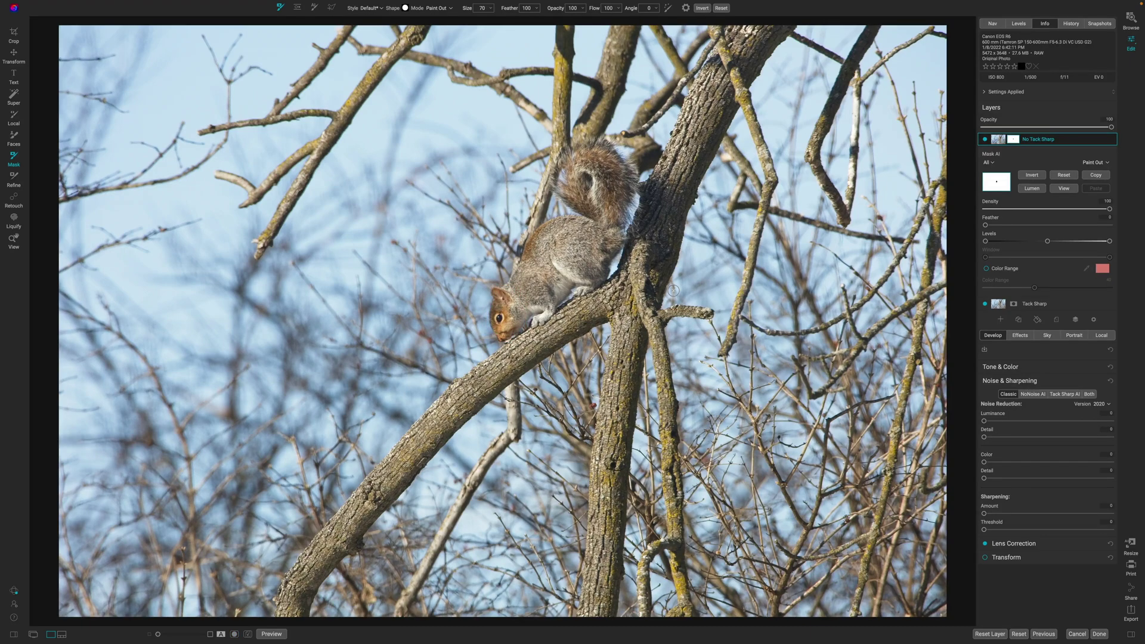